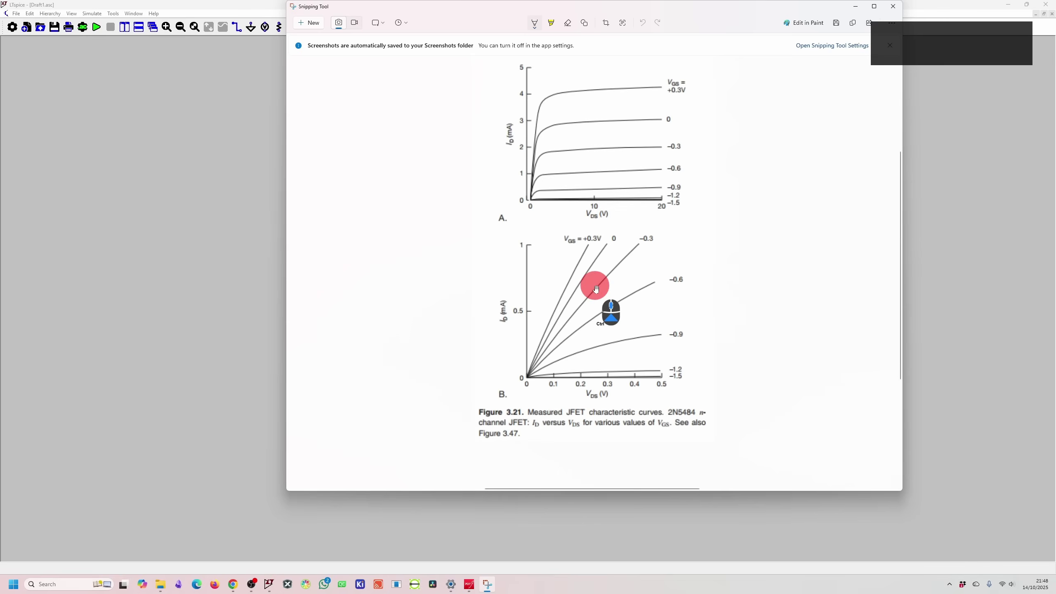
Step: Maximize the JFET curves snip, zoom into the figure, then minimize it back to LTspice
left_click(855, 9)
scroll(550, 323, "up", 5)
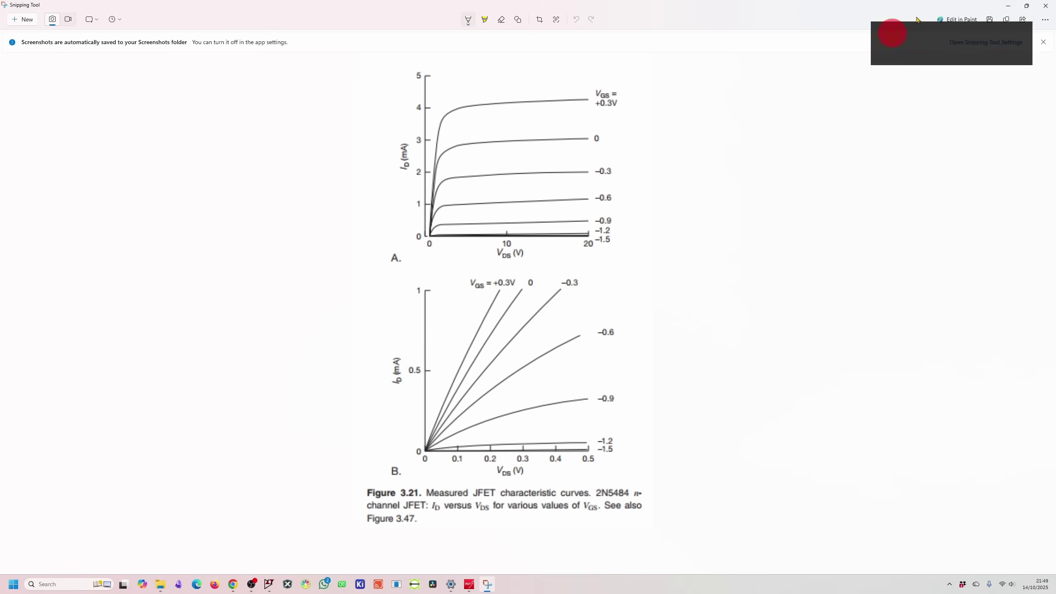
left_click(1008, 8)
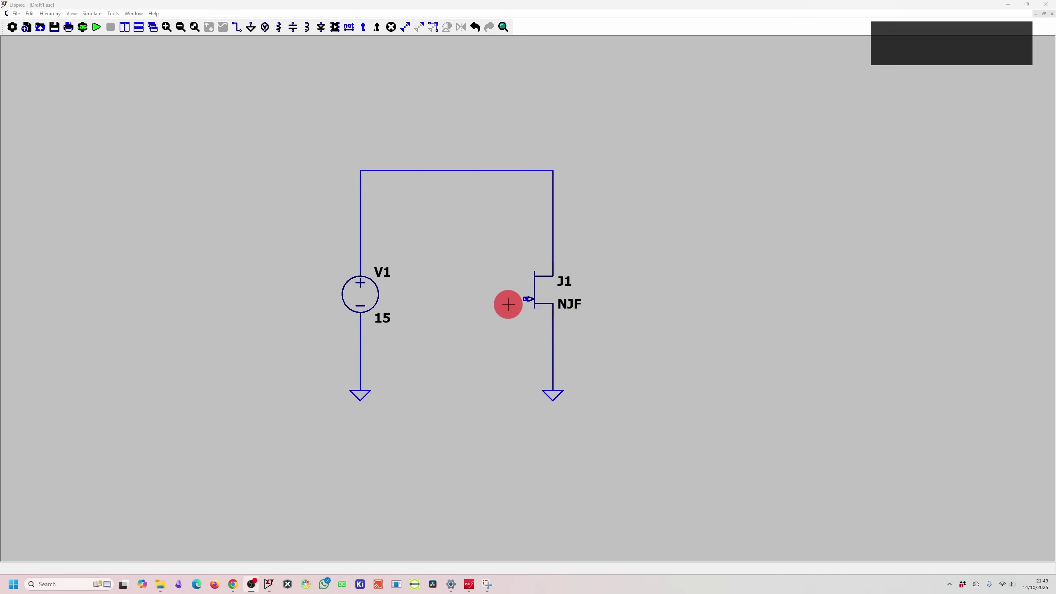
Step: Place resistor R1 on J1's source lead, between the source and ground
left_click(560, 347)
key("r")
key("Escape")
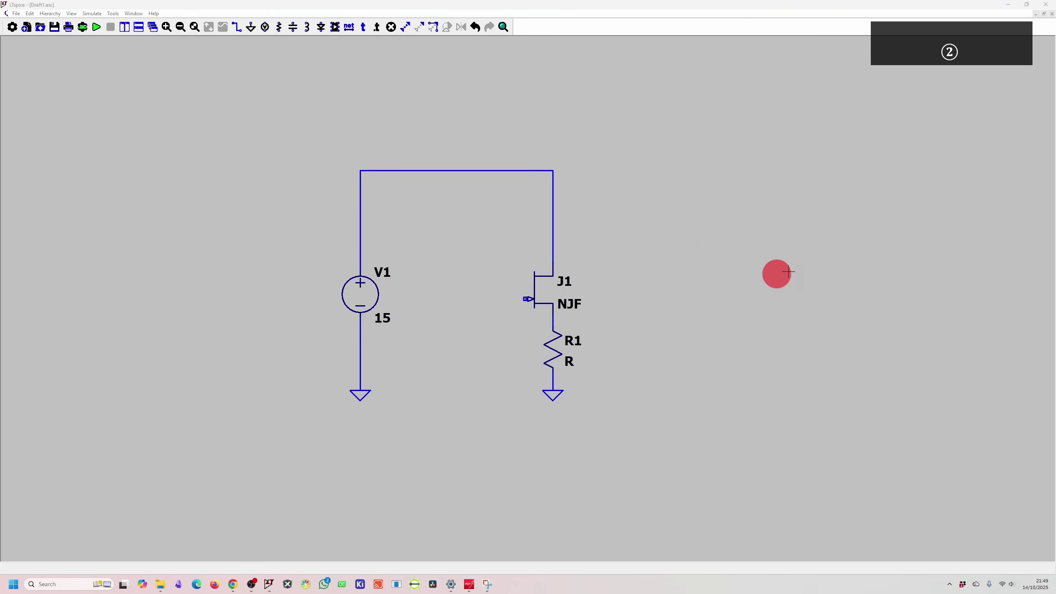
Step: Compute 0.6/0.001 in Calculator and set R1's value to 600
key("XF86Calculator")
type(".001")
key("Return")
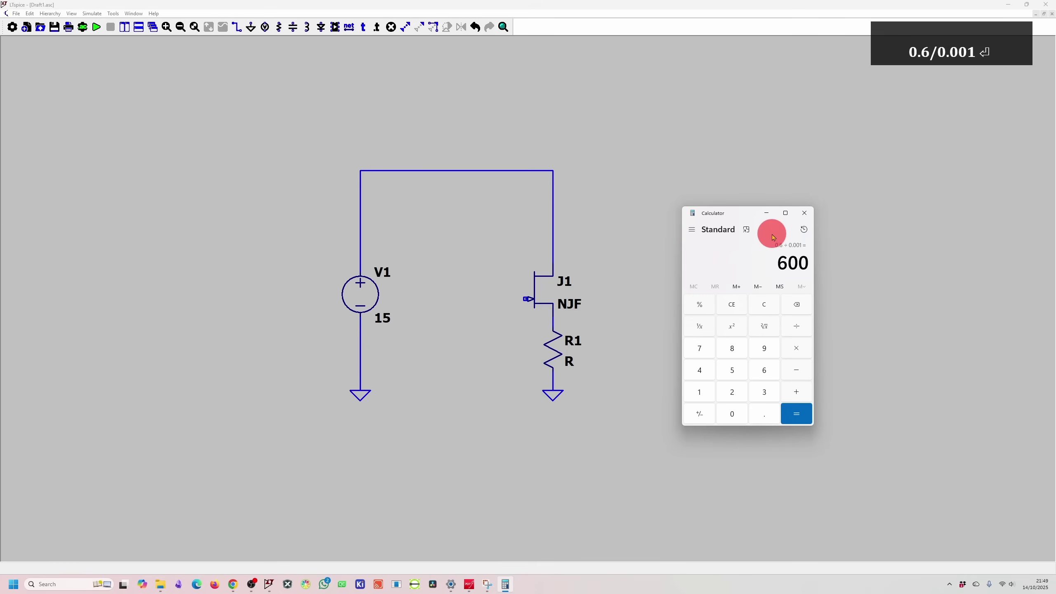
right_click(569, 360)
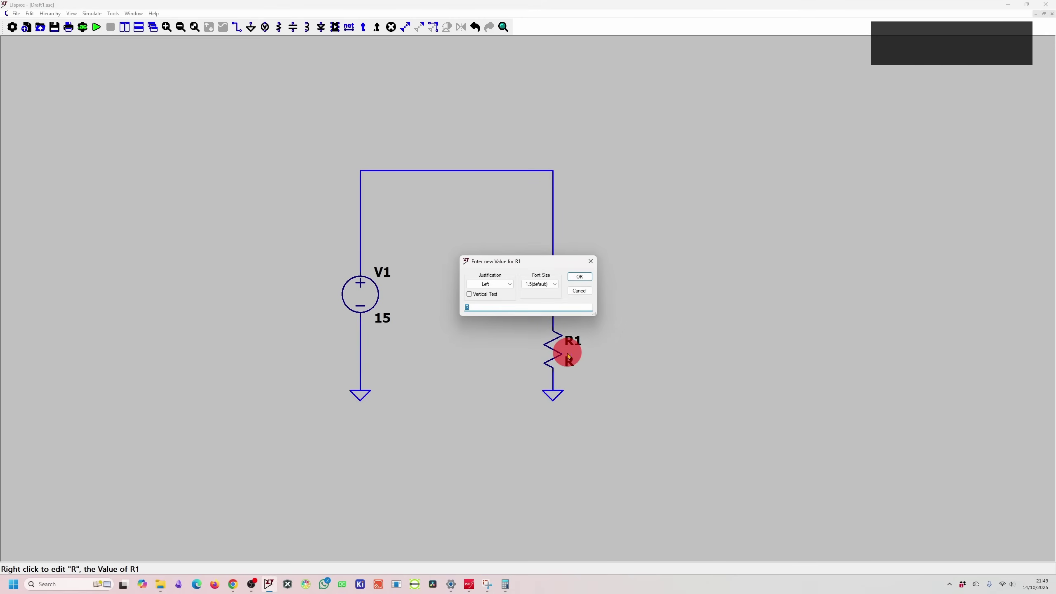
type("600")
key("Return")
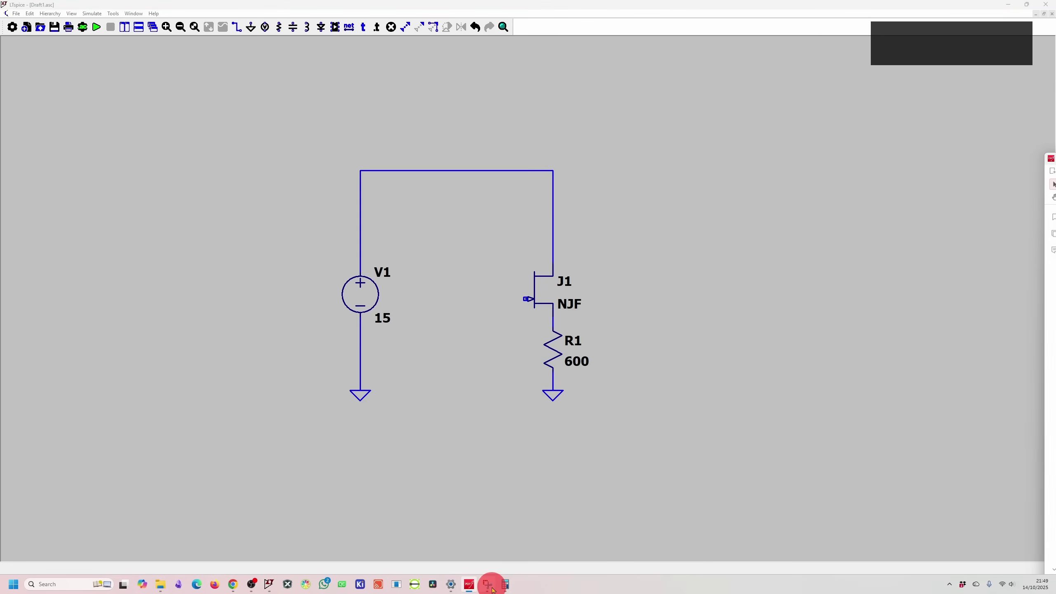
Step: Reopen the JFET curves snip, zoom in twice, then minimize it again
left_click(488, 584)
scroll(522, 283, "up", 8, "ctrl")
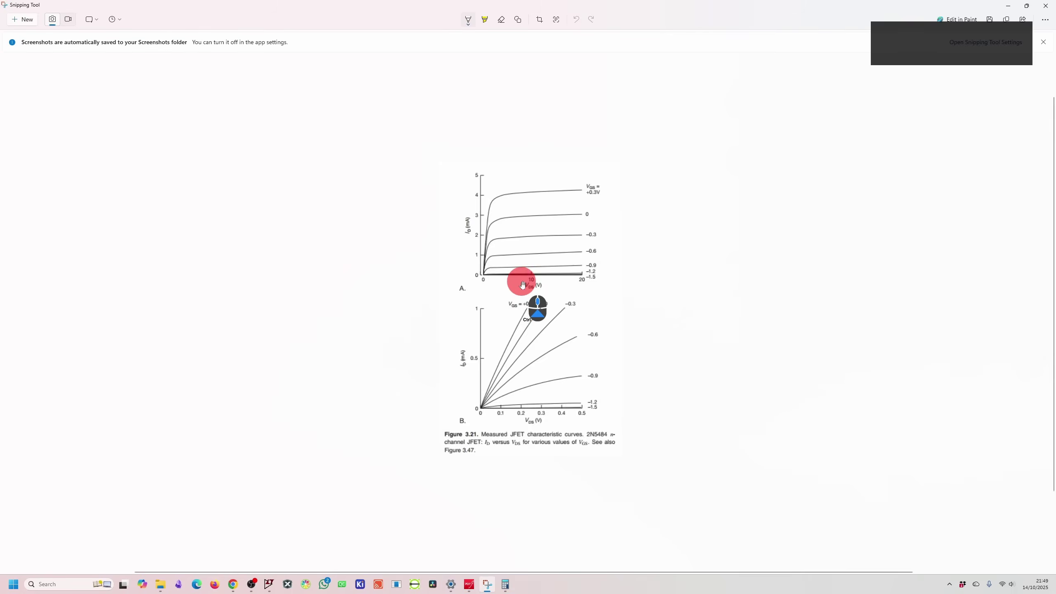
scroll(524, 284, "up", 2, "ctrl")
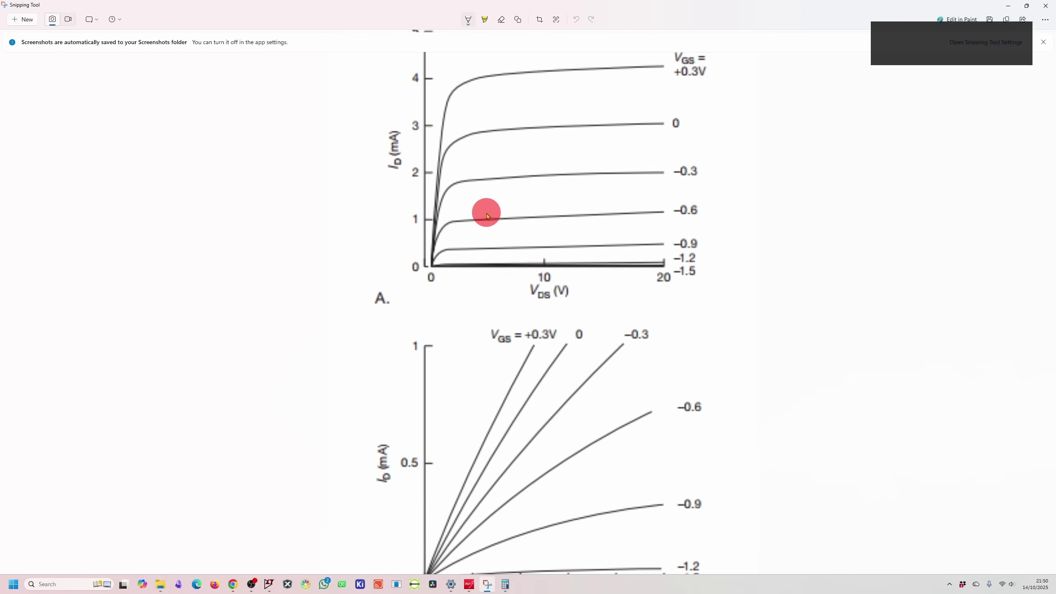
left_click(1008, 6)
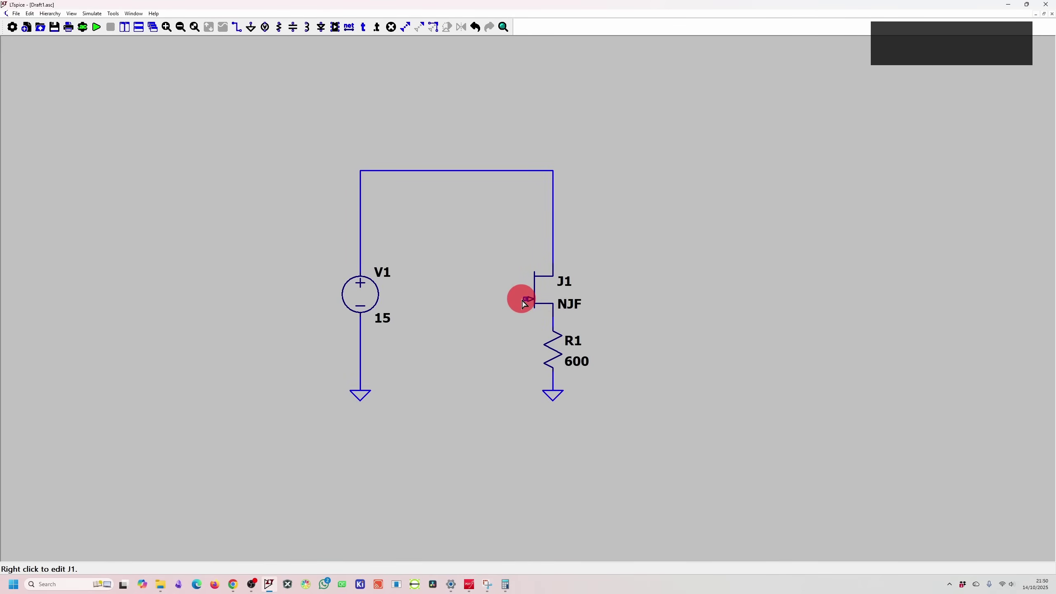
Step: Wire J1's gate down and across to R1's lower node
key("w")
left_click(527, 301)
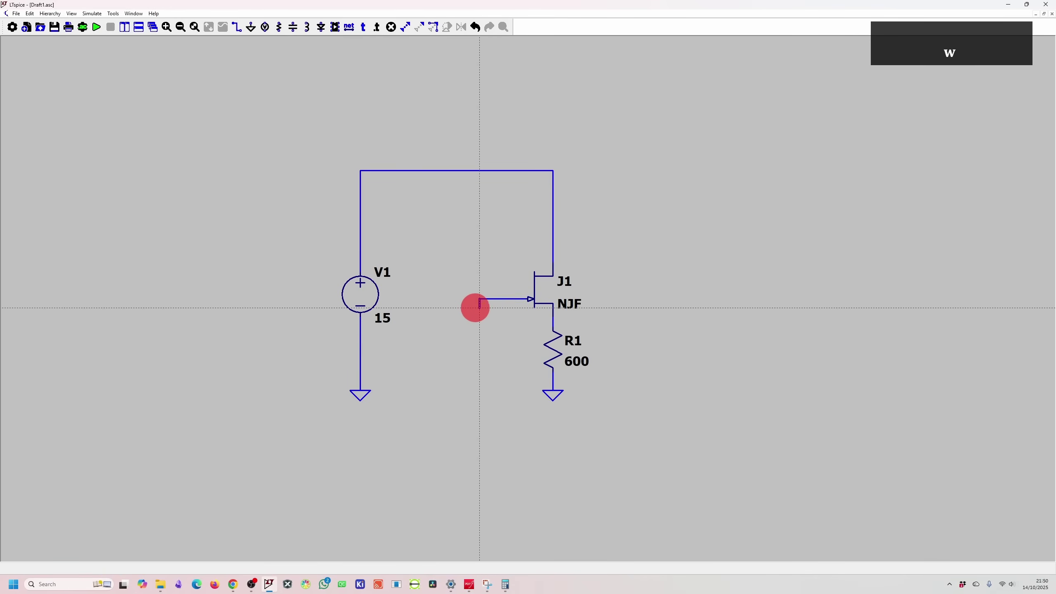
left_click(490, 381)
left_click(553, 382)
key("Escape")
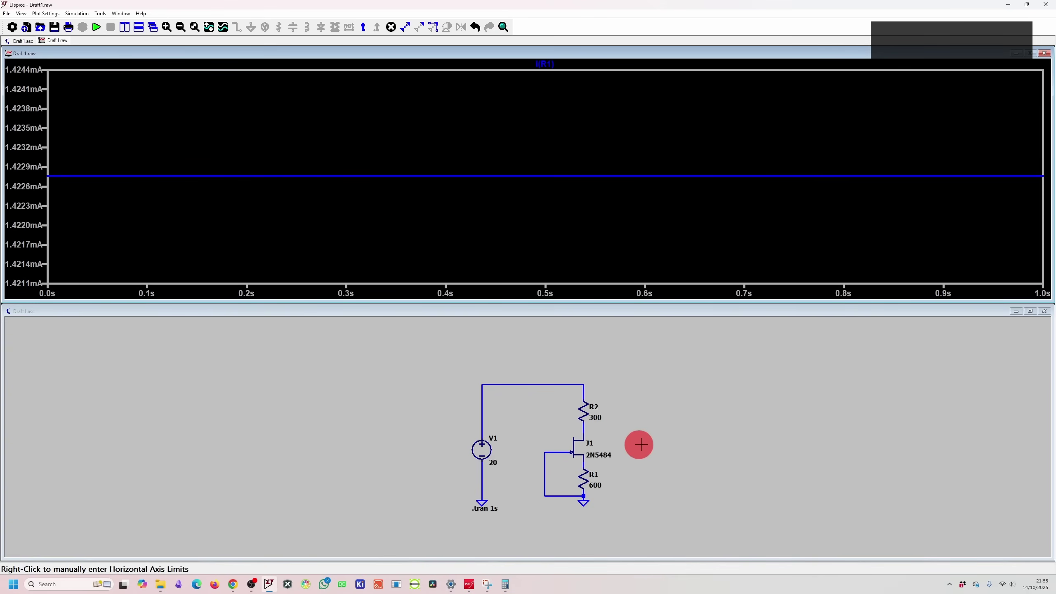
Step: Fit the circuit in the schematic pane and delete resistor R2
left_click(684, 440)
key("space")
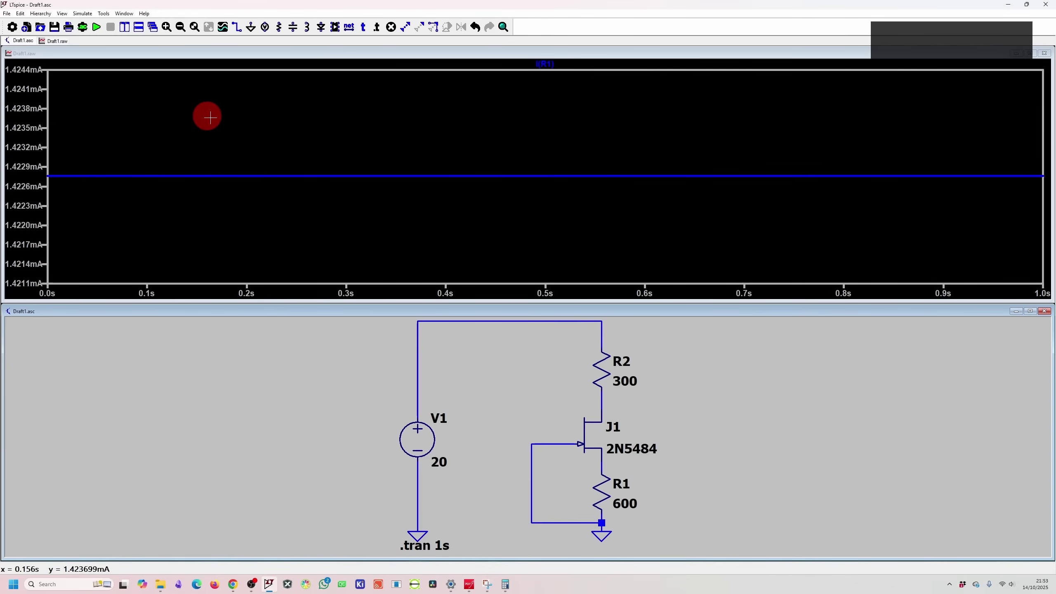
key("Delete")
left_click(610, 372)
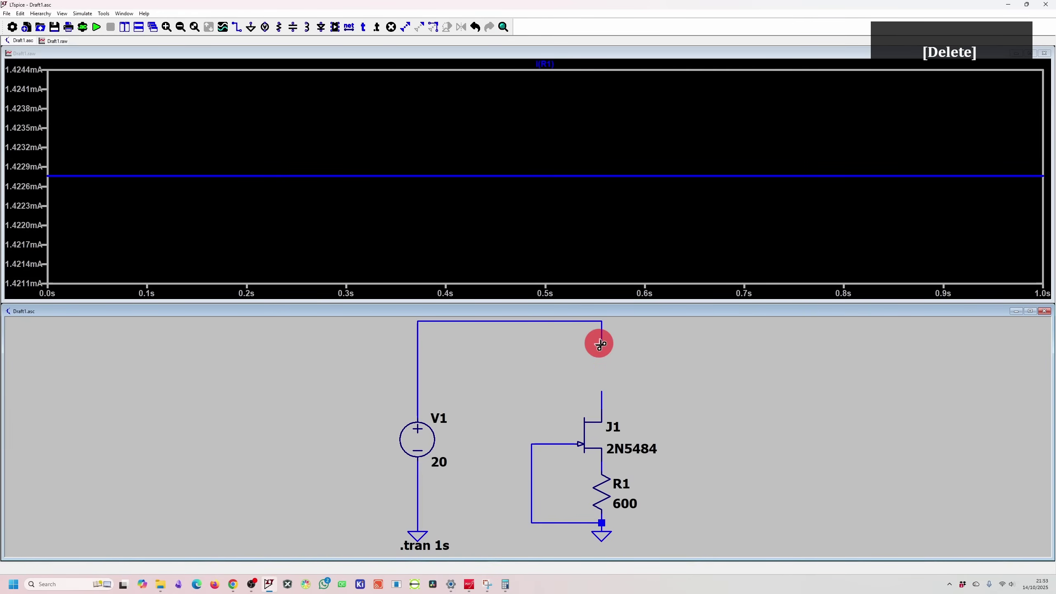
Step: Wire the top wire straight to J1's drain and re-run the simulation
key("w")
left_click(600, 347)
left_click(602, 392)
key("Escape")
left_click(97, 28)
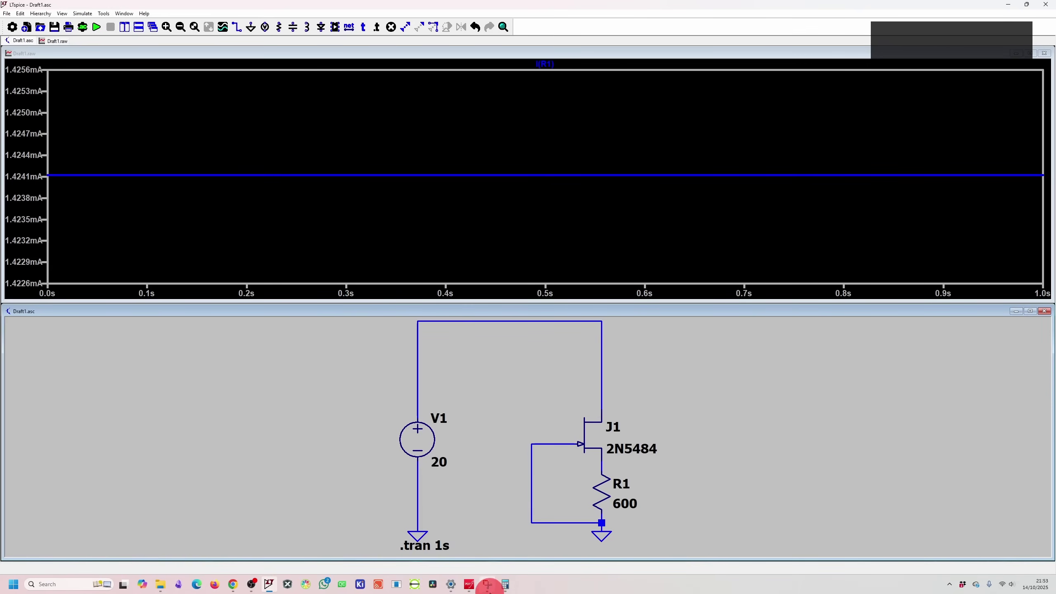
Step: Bring up the JFET curves snip, zoom around the curves, then minimize it
left_click(488, 586)
scroll(510, 352, "up", 2)
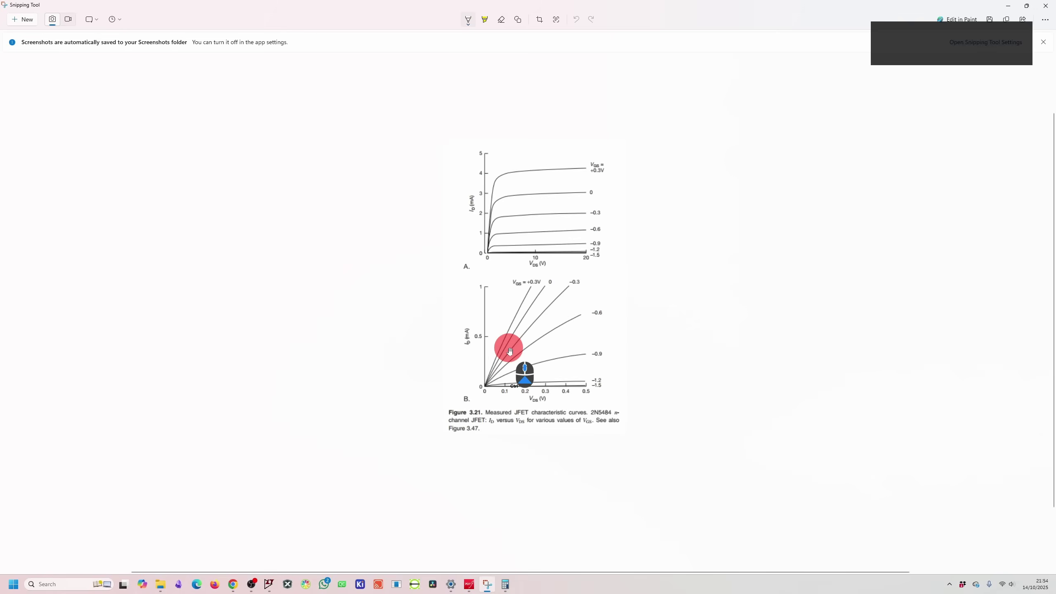
scroll(510, 352, "up", 2)
scroll(567, 383, "up", 3)
scroll(572, 390, "down", 2)
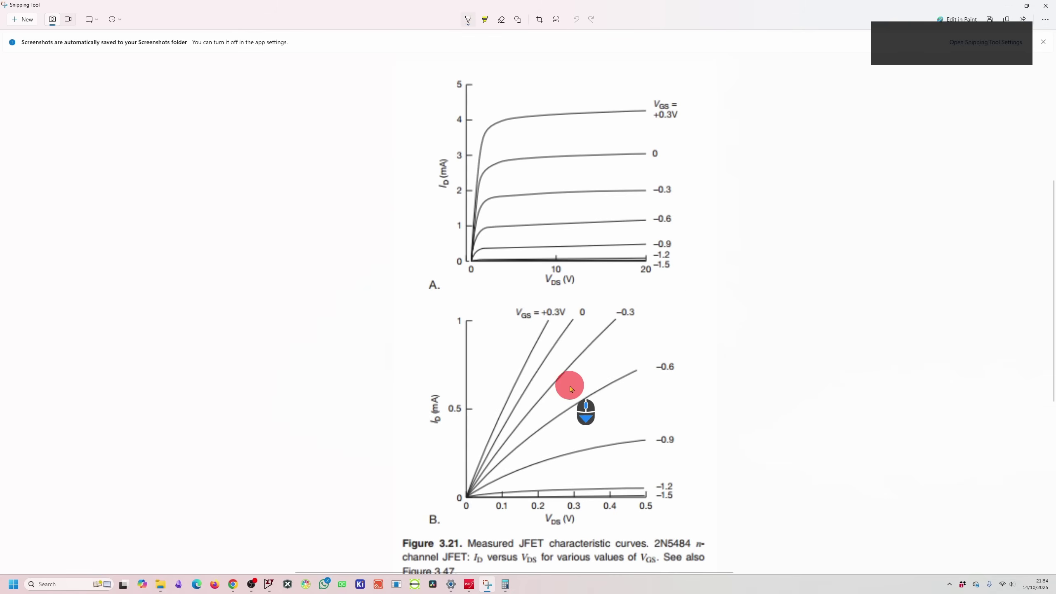
left_click(1008, 6)
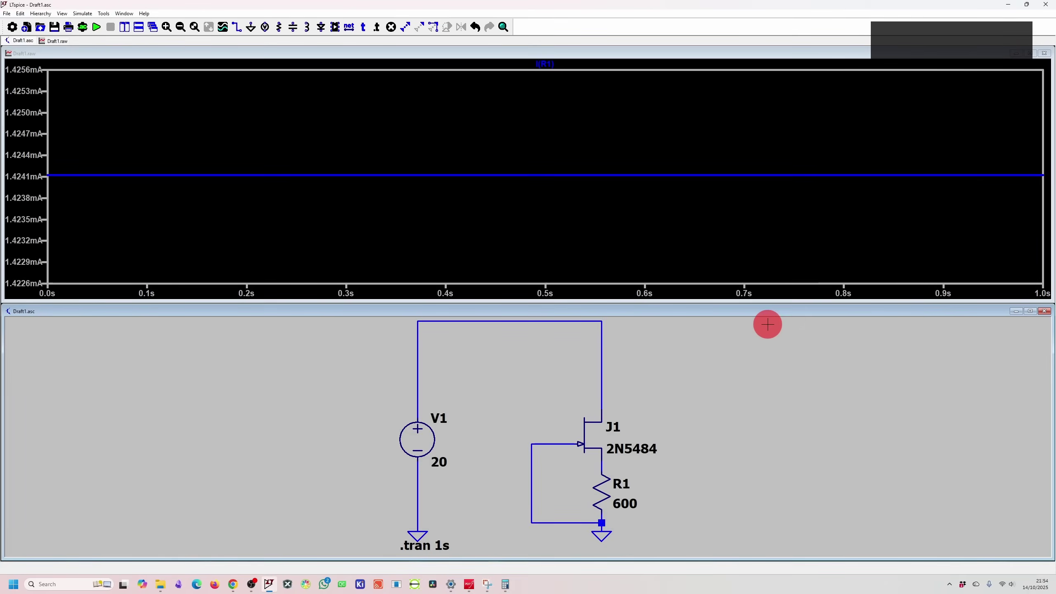
Step: Re-enter R1's resistance as 600
right_click(626, 497)
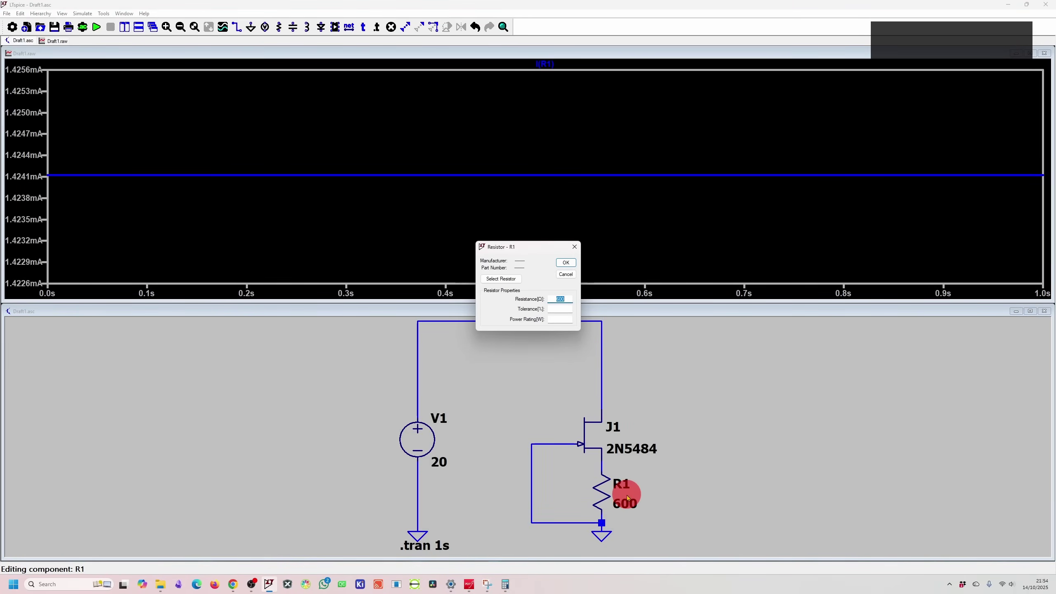
type("600")
key("Return")
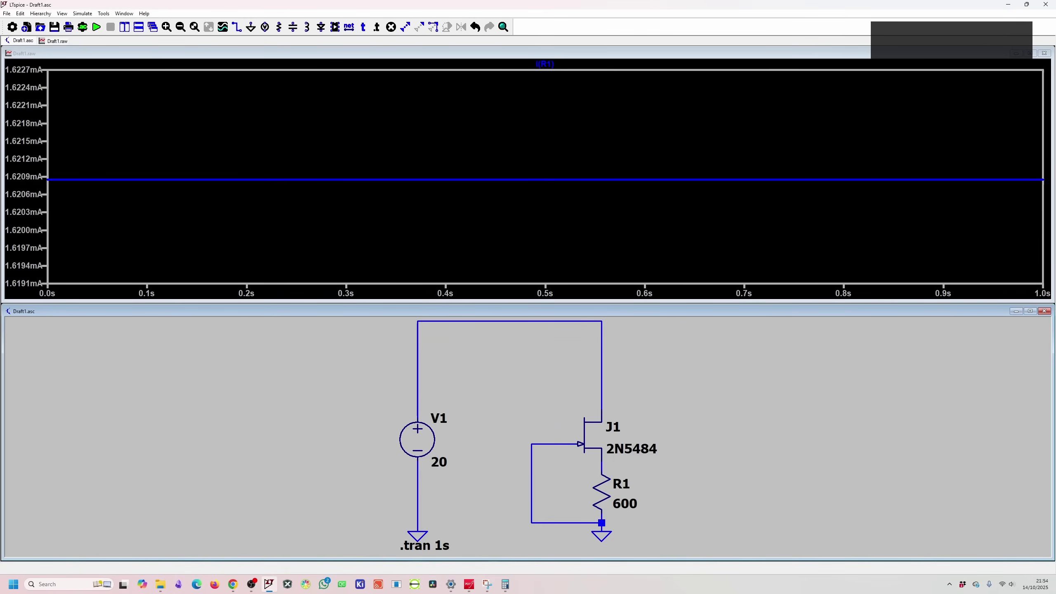
Step: Bring the 2N5484 curves snip forward and zoom into the curves
left_click(488, 585)
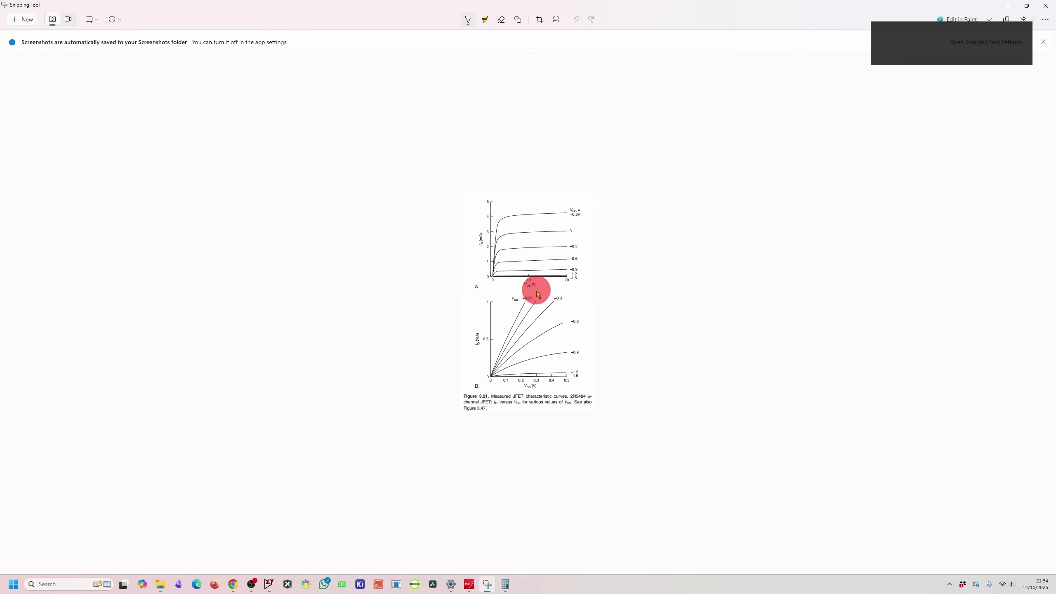
scroll(514, 340, "up", 2)
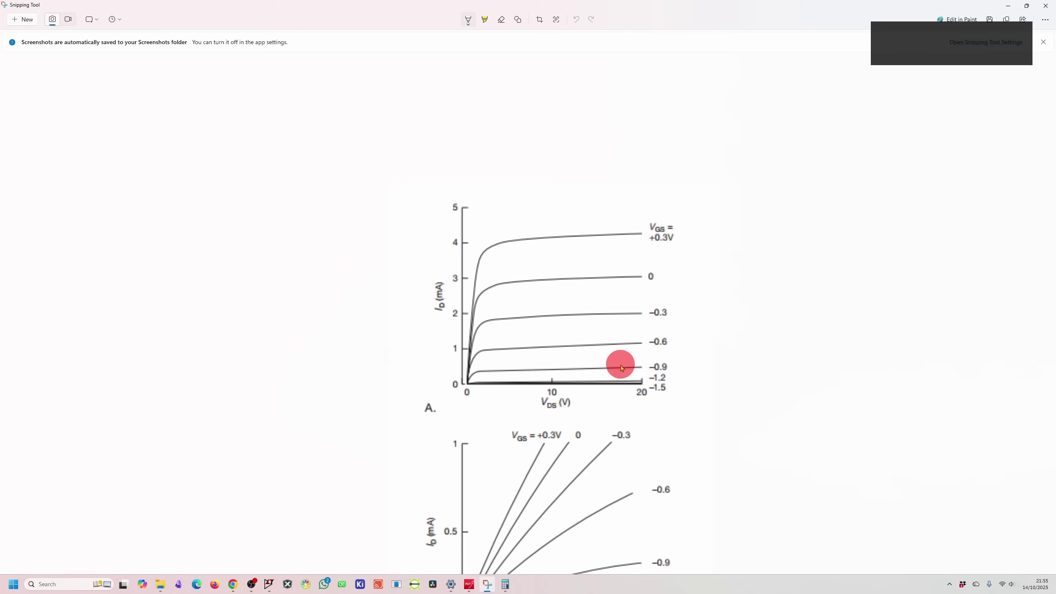
Step: Set R1 to 900 and re-run the simulation
left_click(1015, 4)
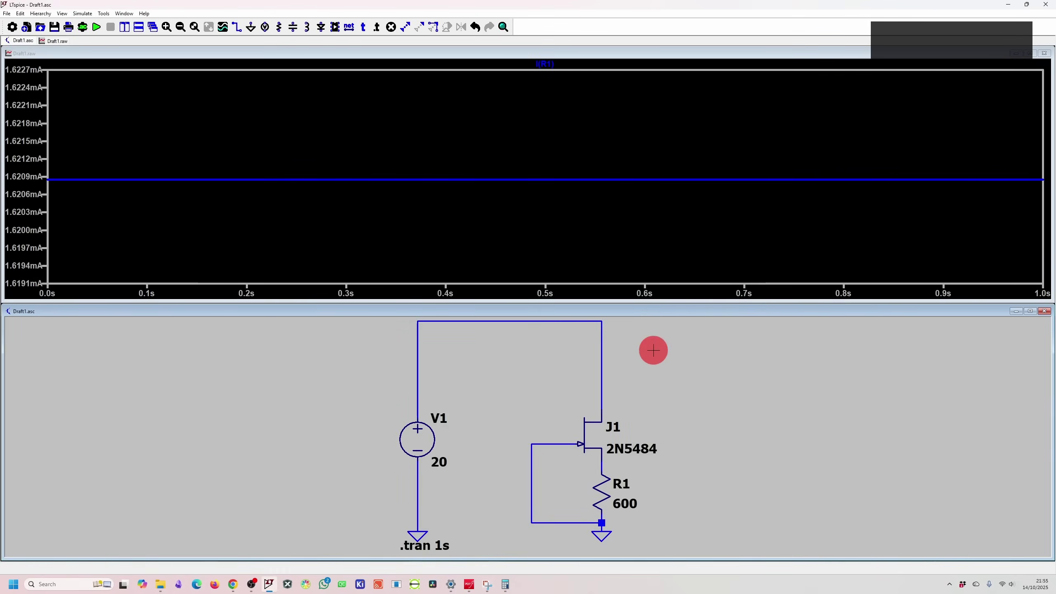
right_click(627, 511)
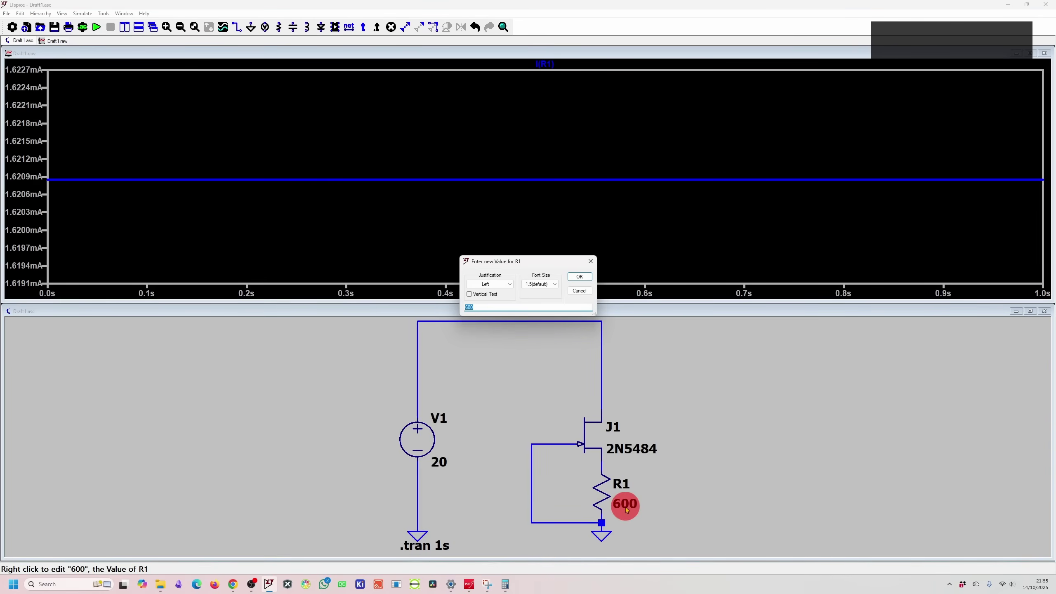
type("900")
key("Return")
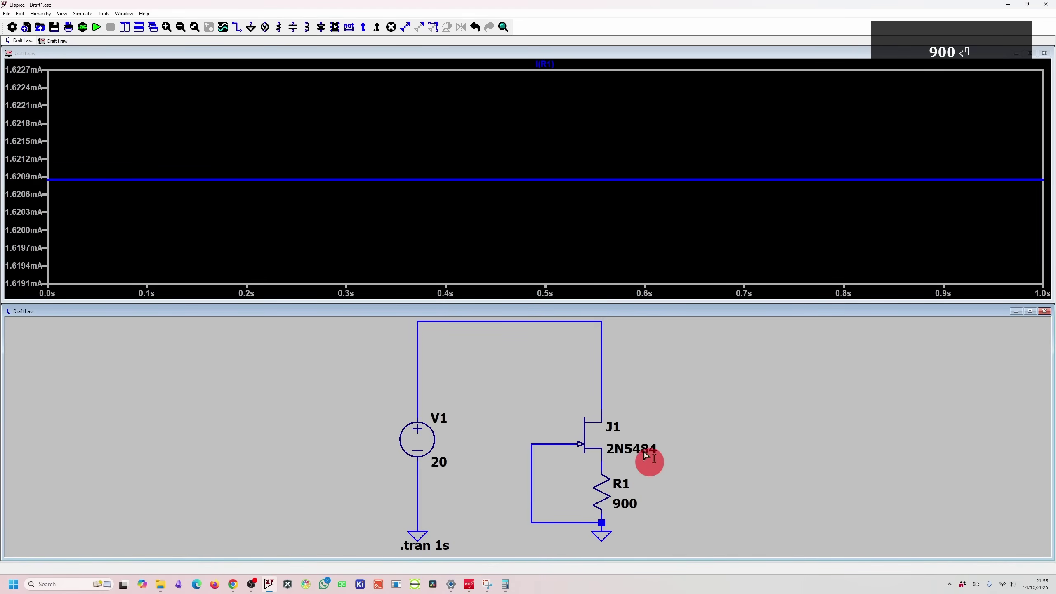
left_click(98, 26)
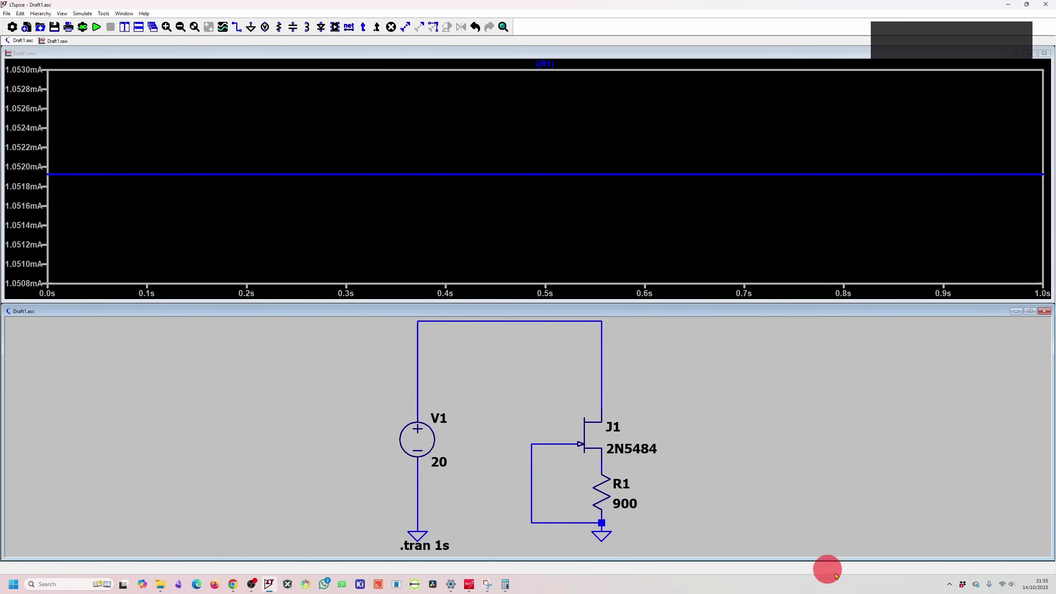
Step: Change R1 to 950 and re-run, giving about 1.009 mA
right_click(630, 506)
type("950")
key("Return")
left_click(97, 27)
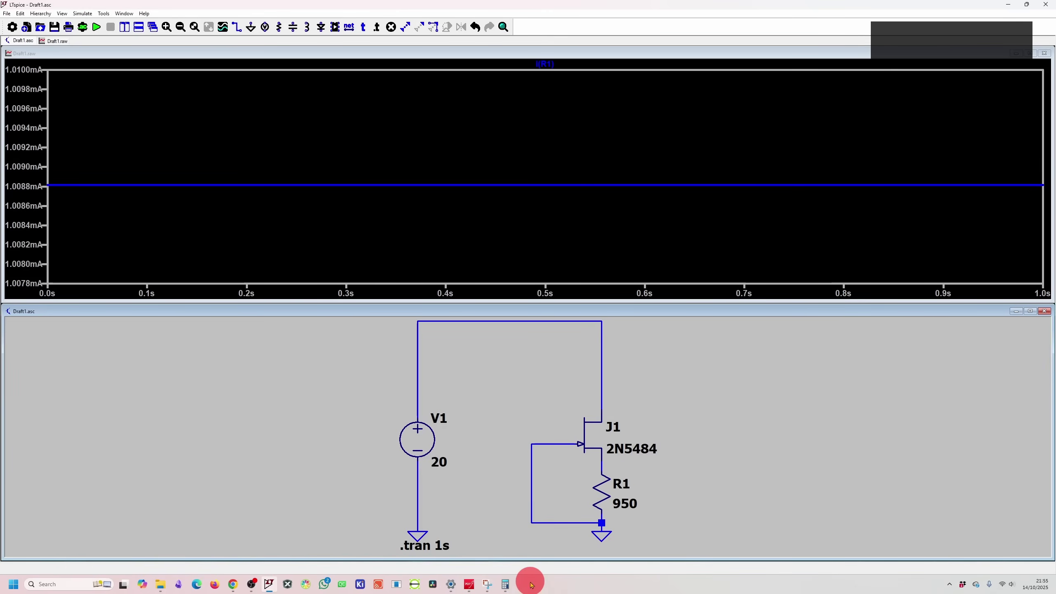
Step: Bring up the JFET curves snip and zoom in to compare
left_click(487, 584)
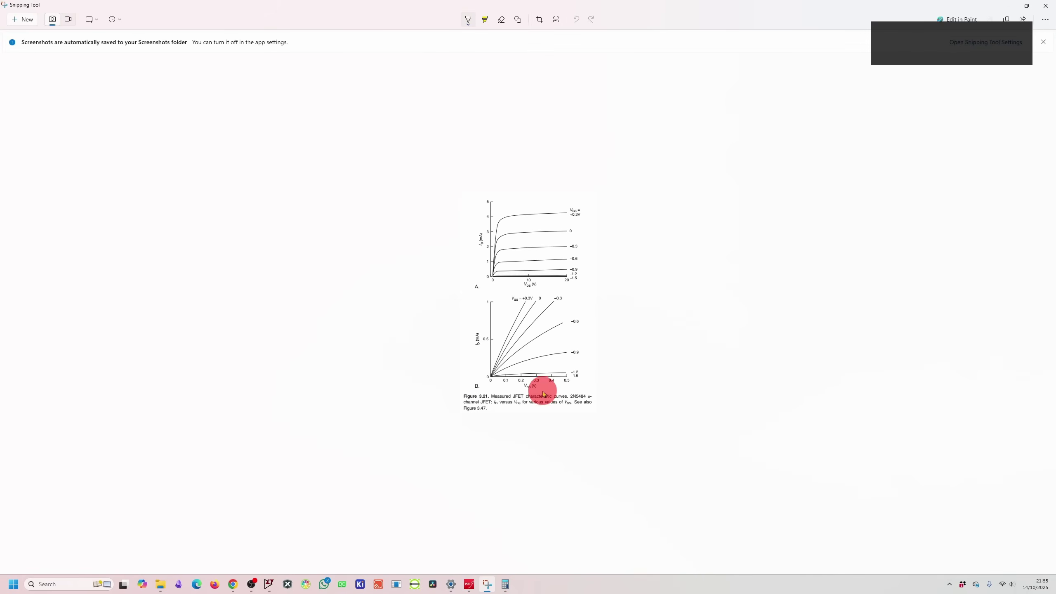
scroll(541, 390, "up", 2)
scroll(541, 390, "up", 1)
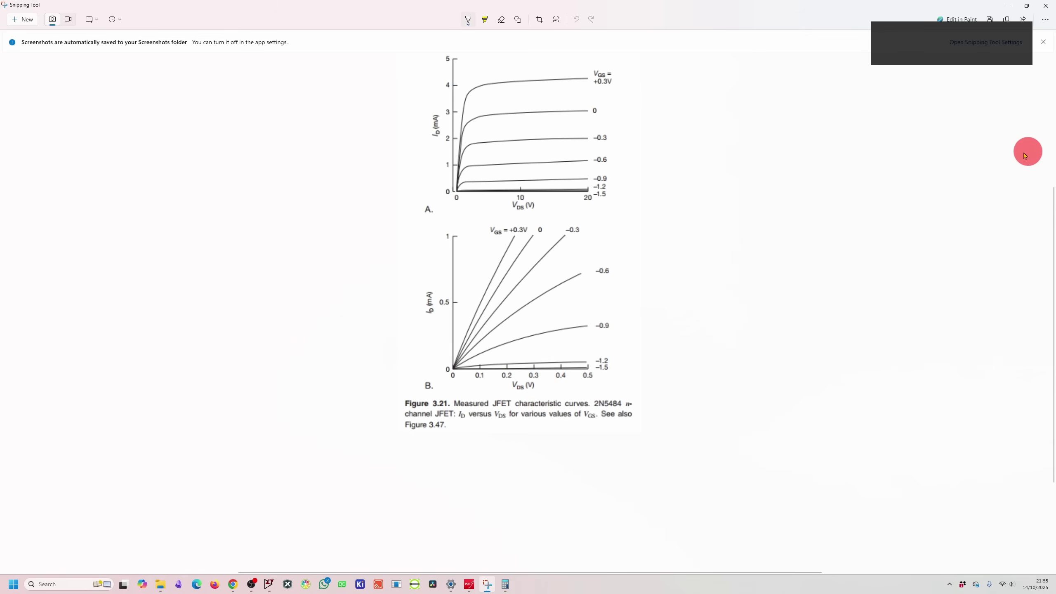
left_click(1008, 5)
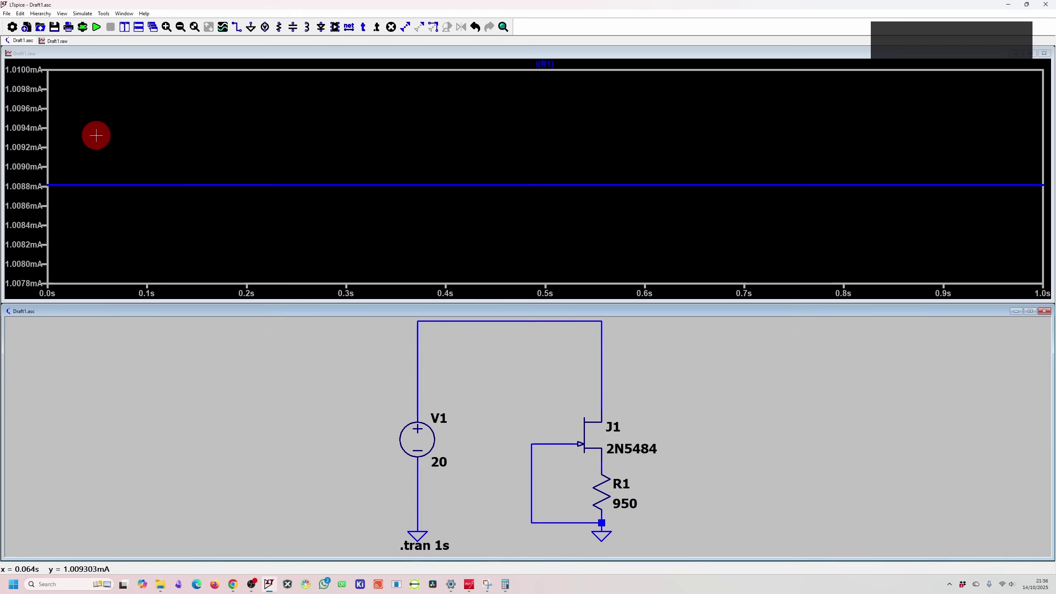
key("alt+Tab")
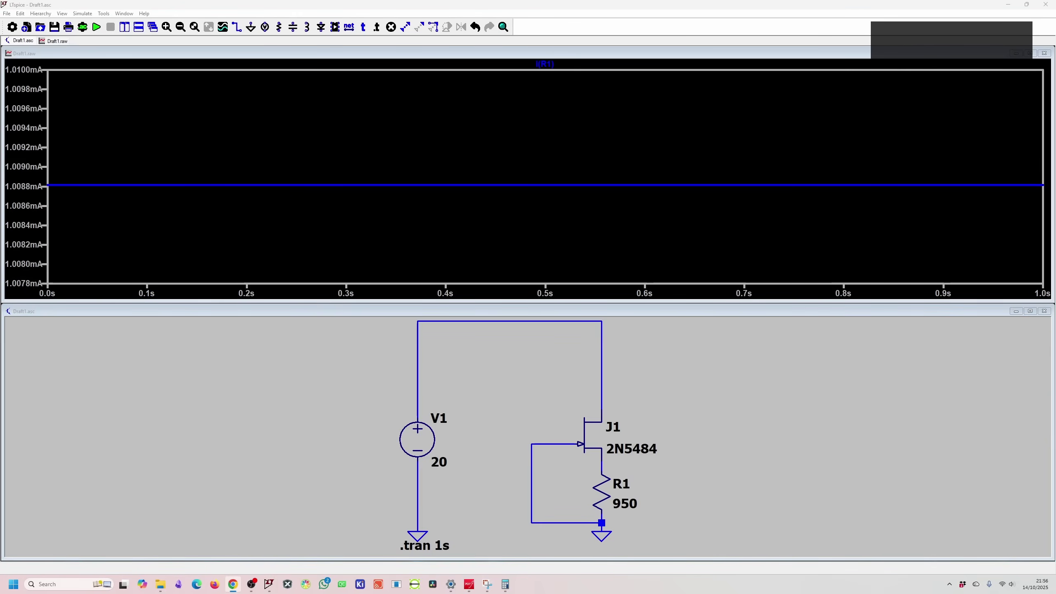